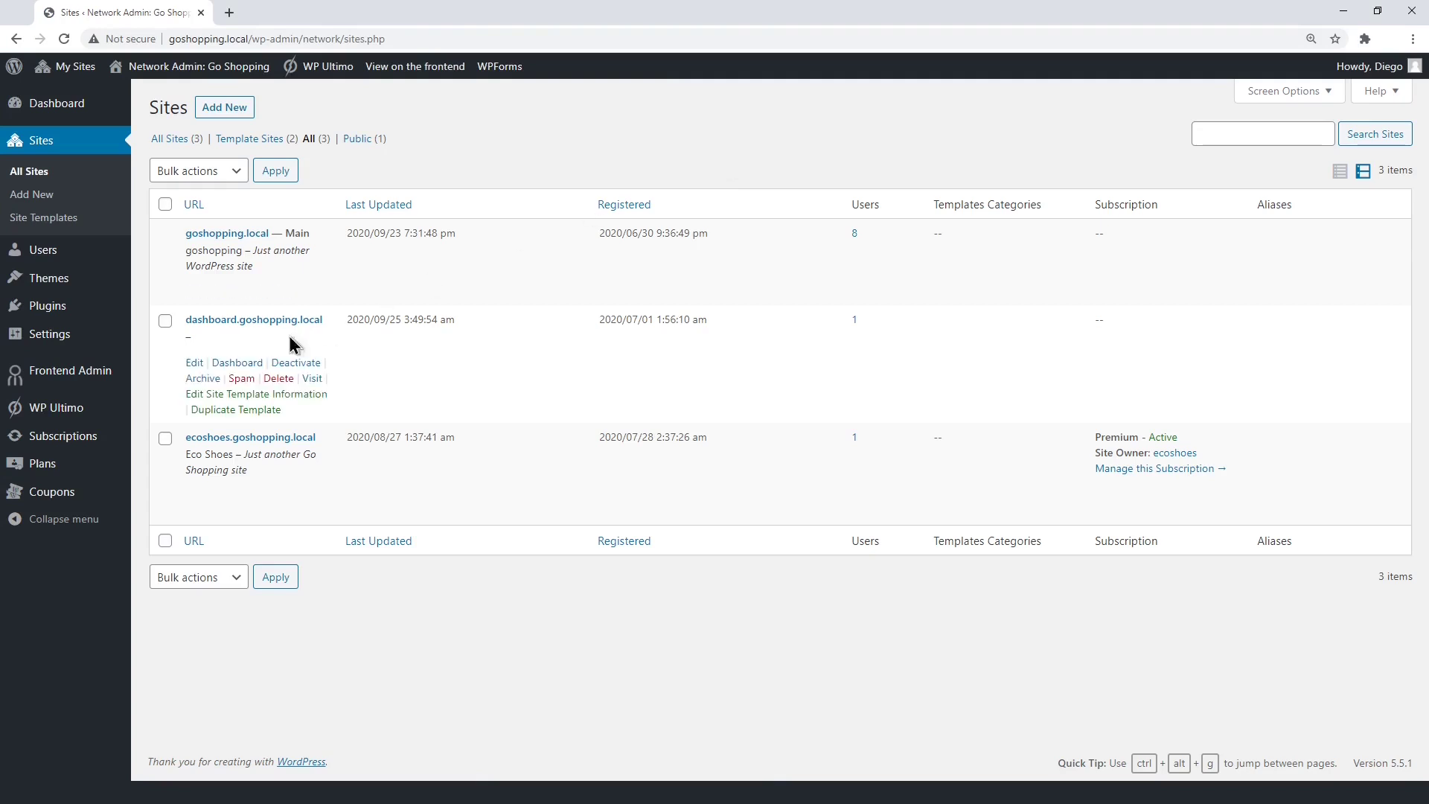
Add a new page titled Profile with the [vg_display_admin_page page_url="/profile.php"] shortcode as its body
left_click(250, 364)
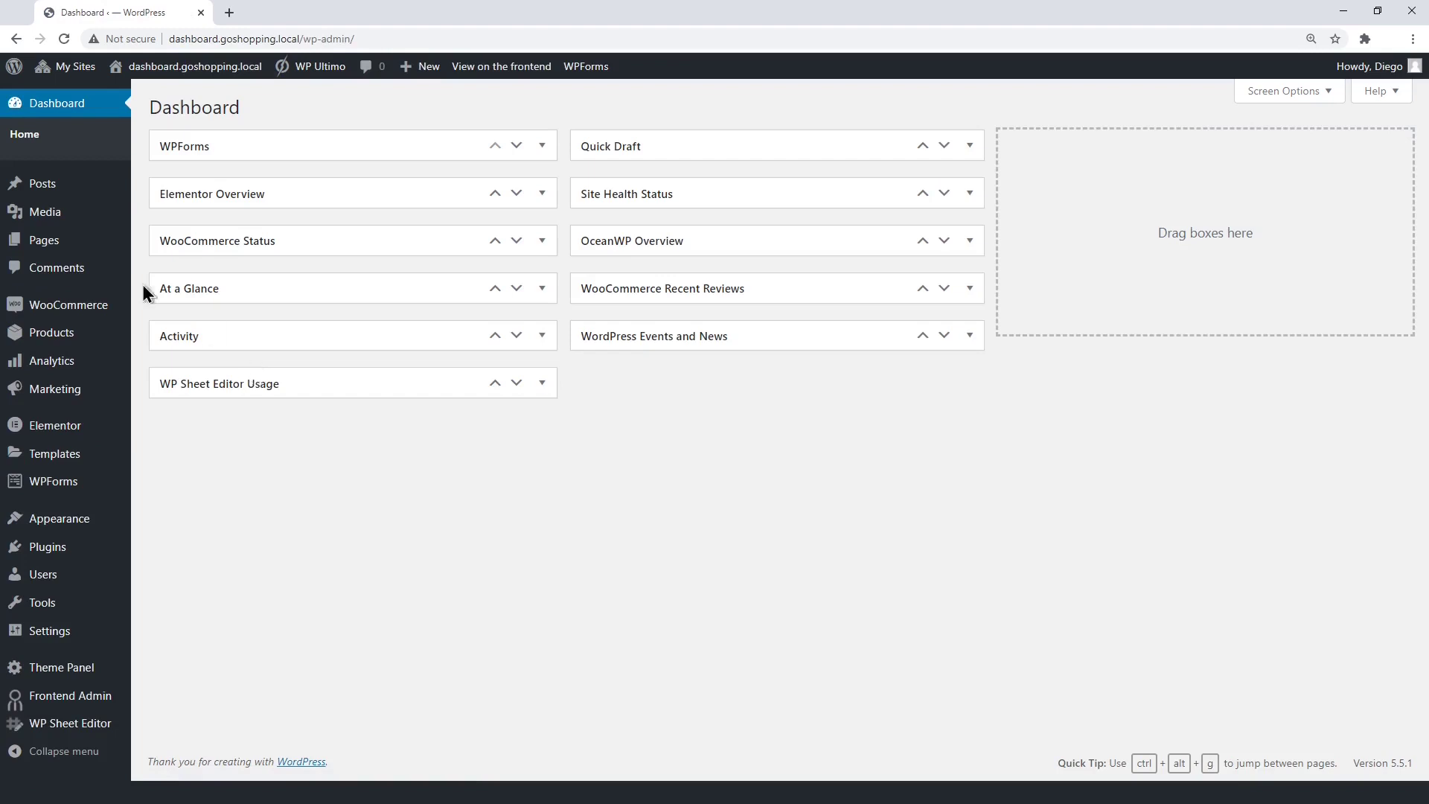
mouse_move(43, 239)
left_click(192, 269)
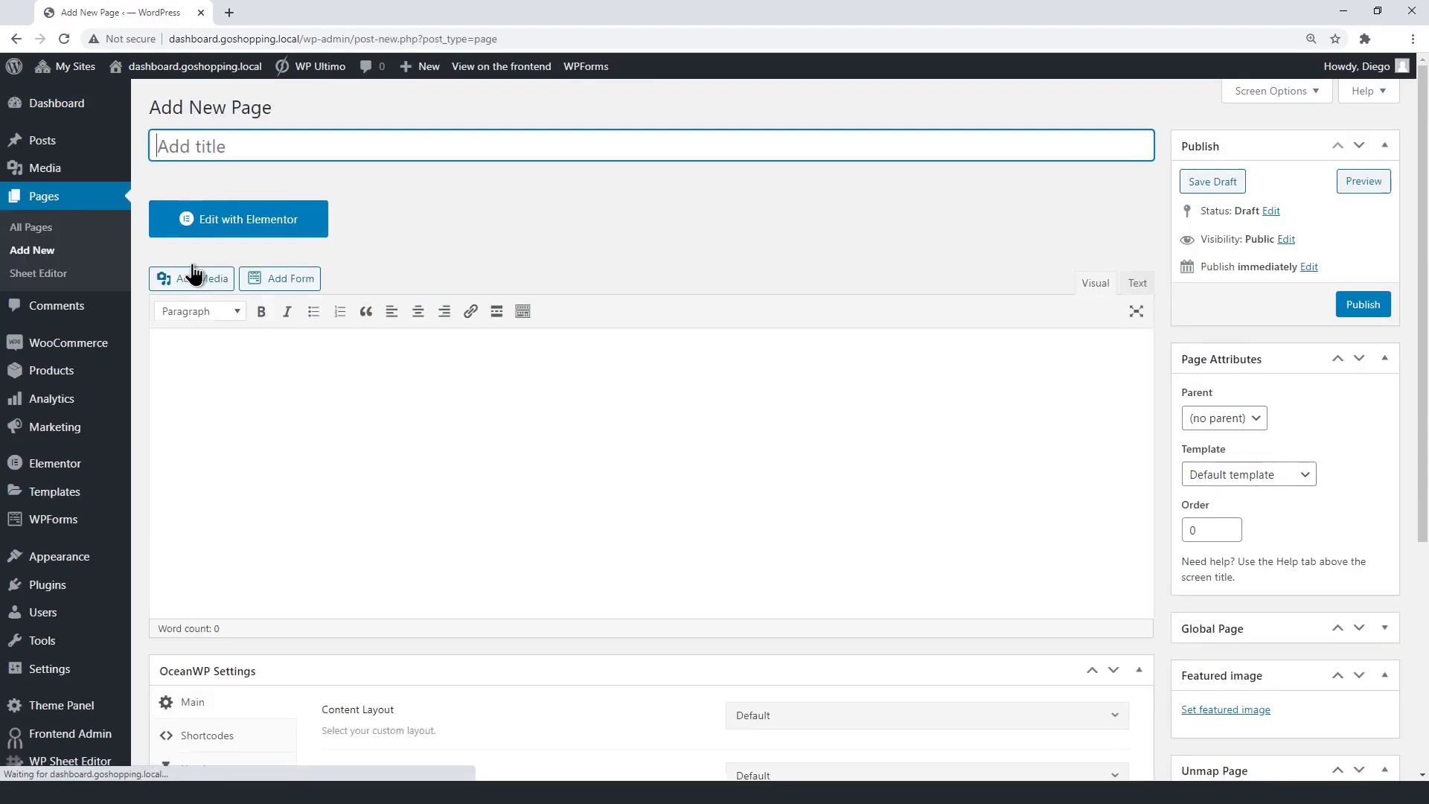
type("Account")
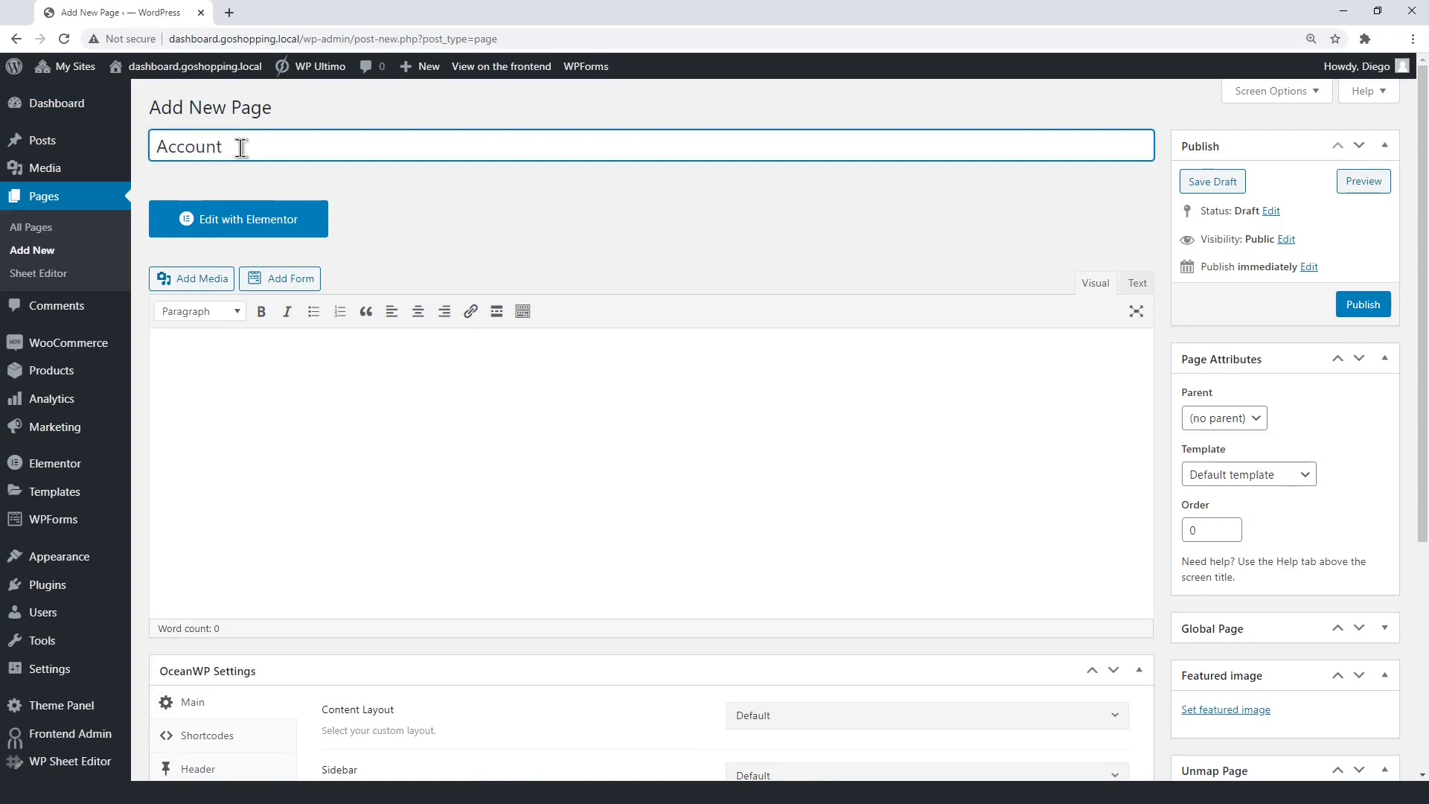
left_click_drag(239, 147, 153, 146)
type("Profile")
left_click(245, 351)
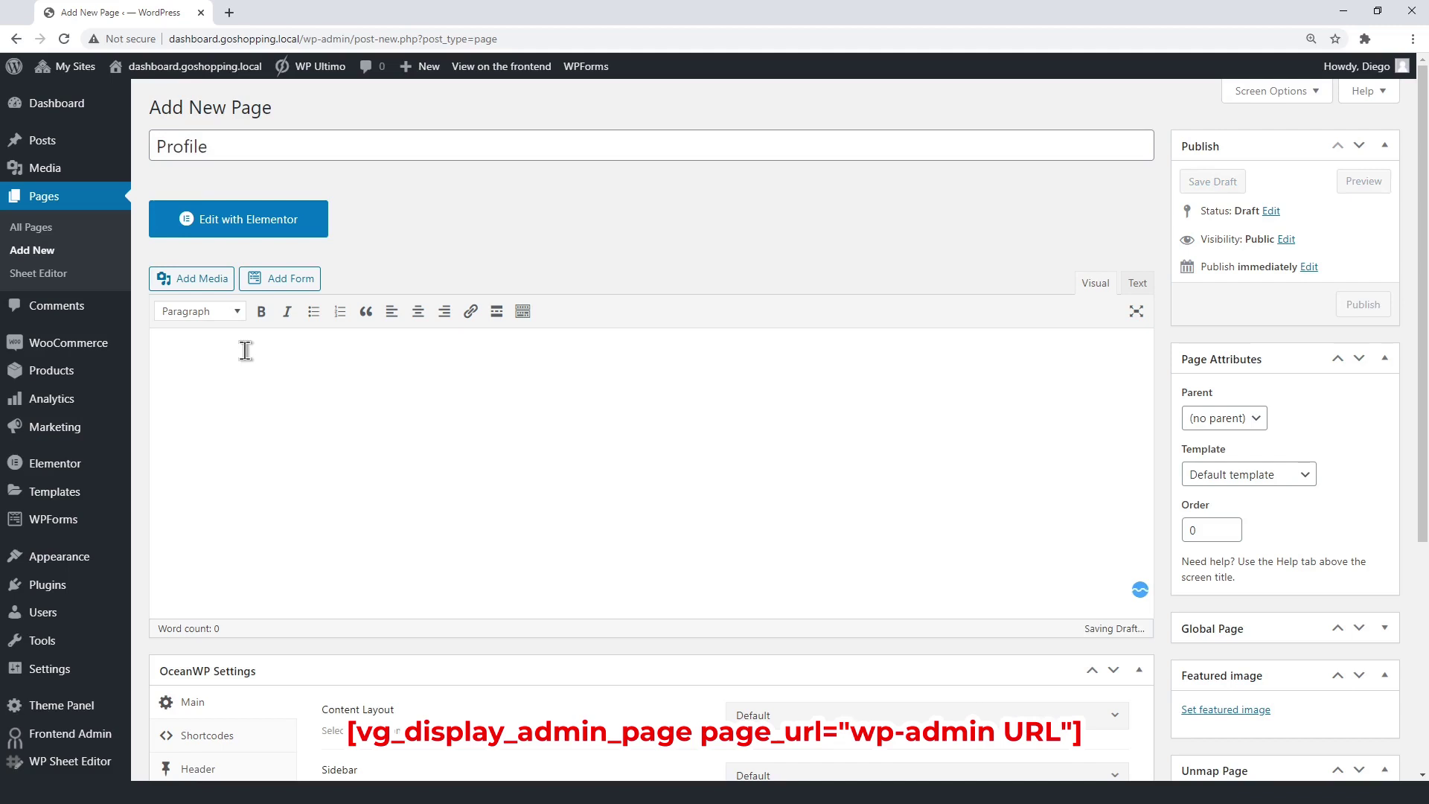
type("[vg_display_admin_page page_url=\"/profile.php\"]")
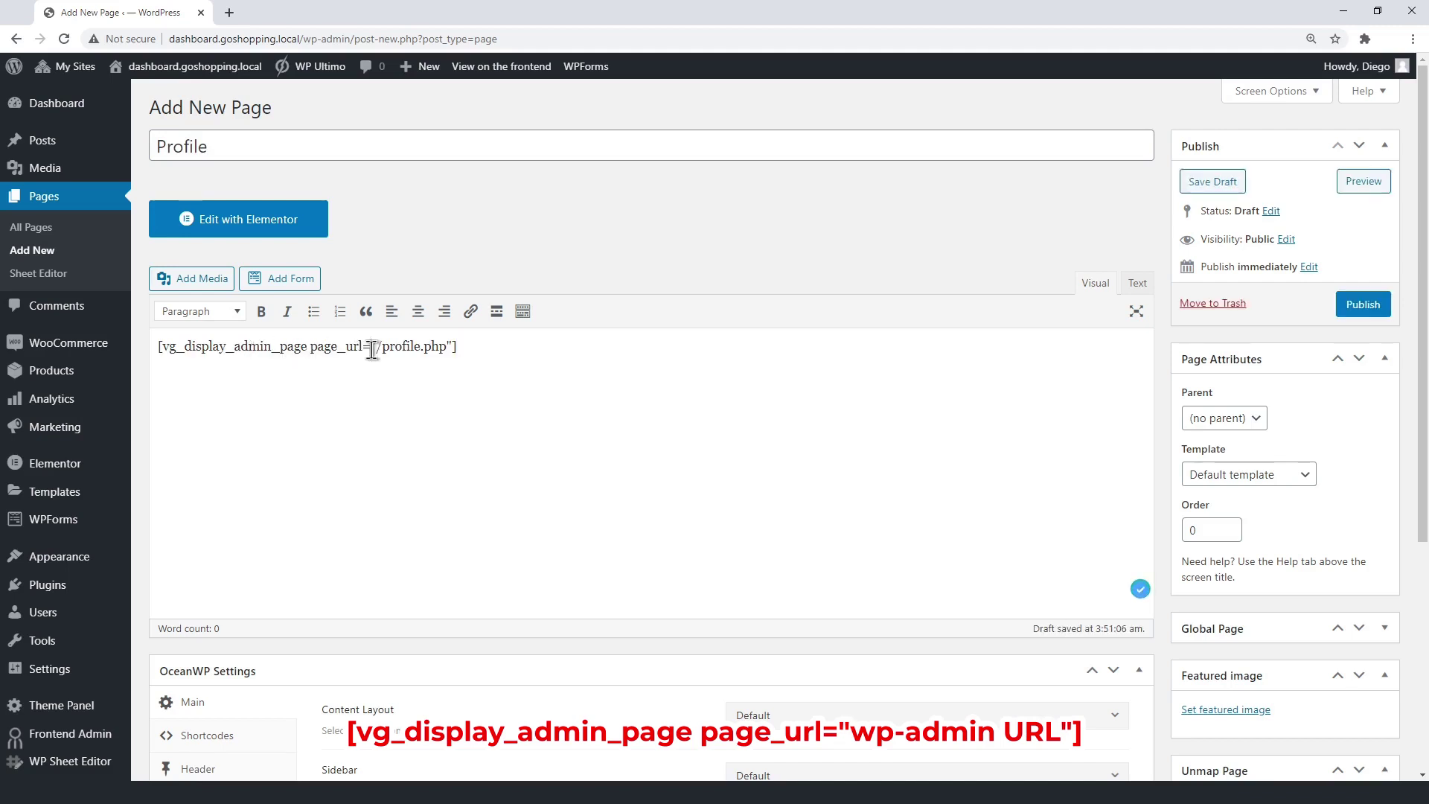
left_click_drag(371, 348, 455, 348)
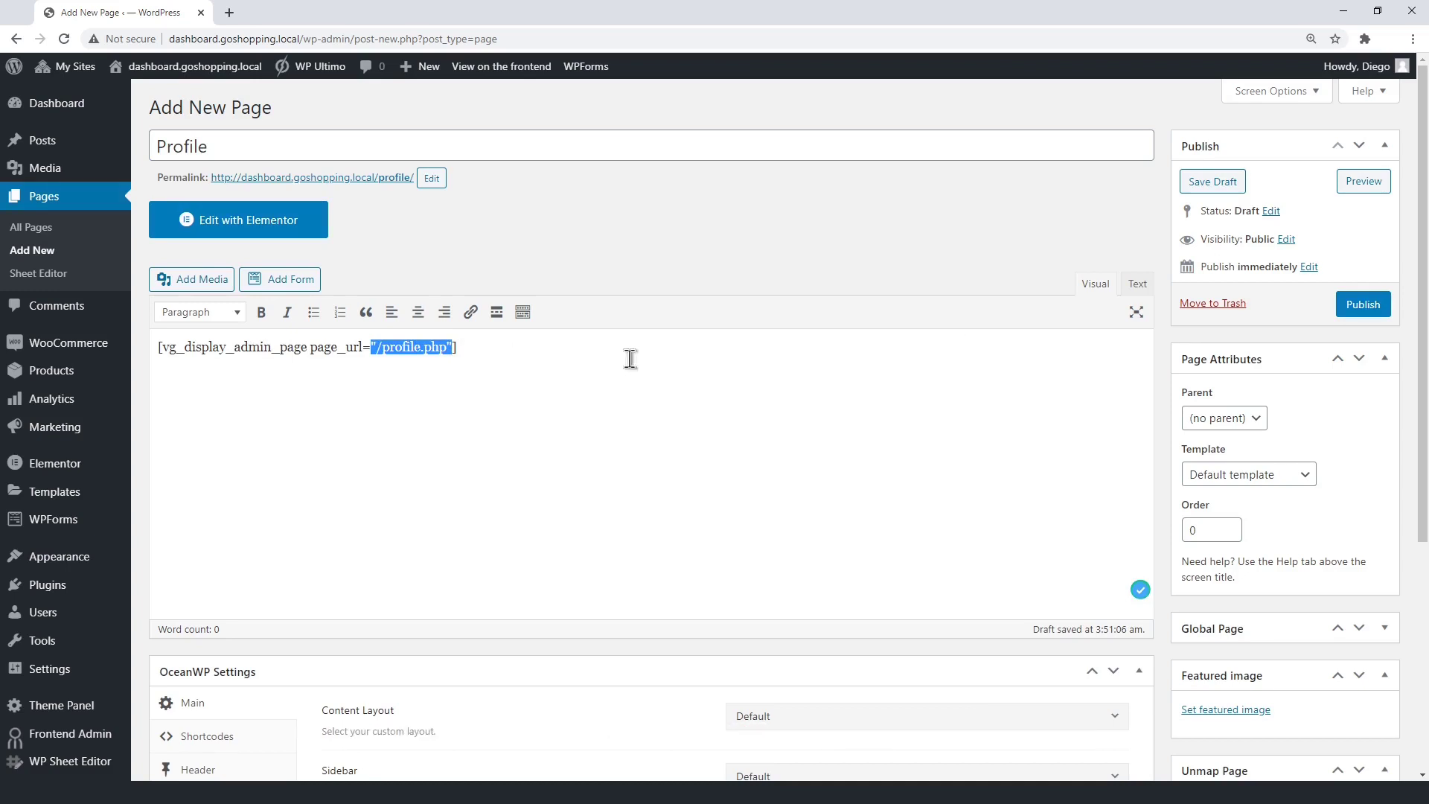
Preview the Profile page, give it the slug 'profile', add it to My New Menu, and turn on element hiding
left_click(1365, 183)
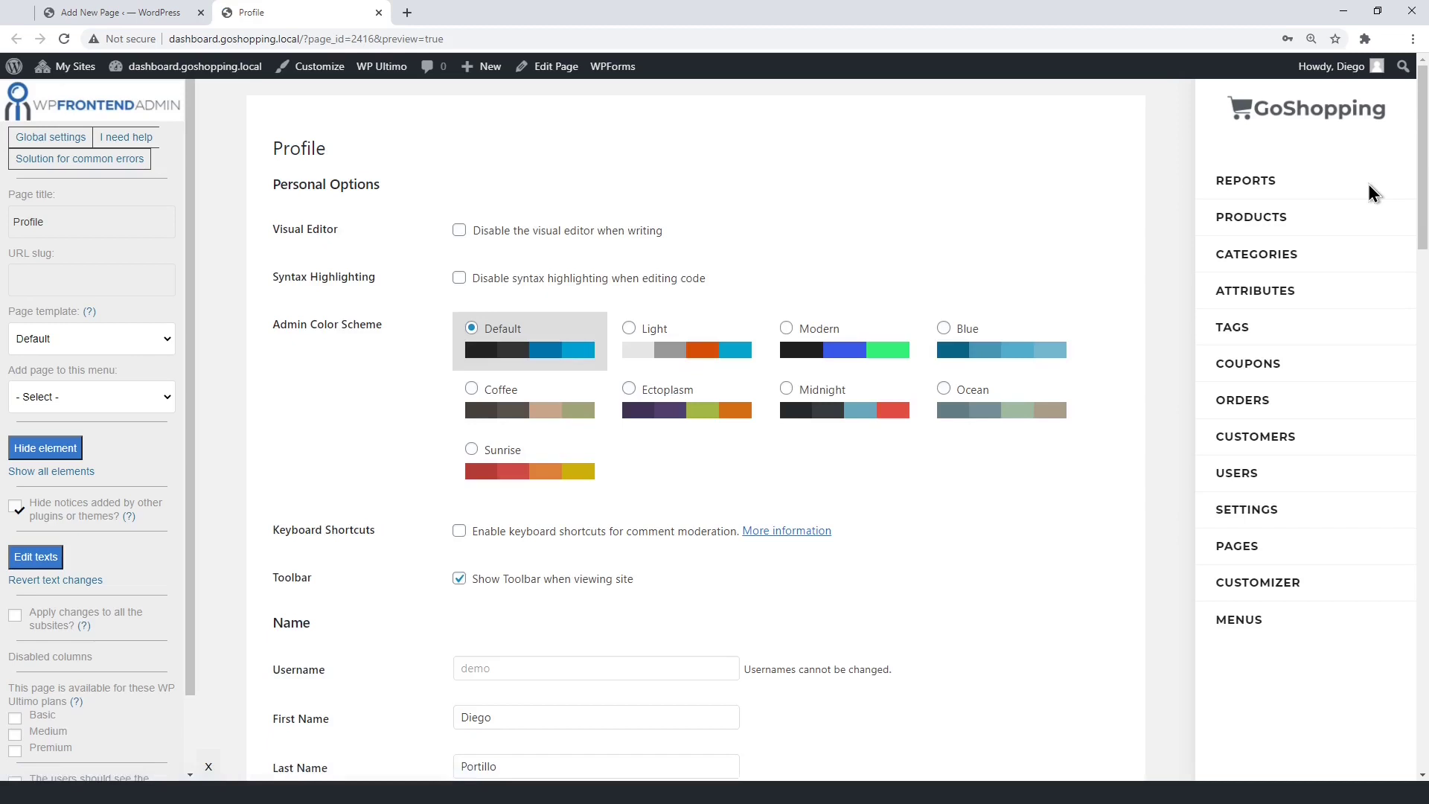
left_click(132, 277)
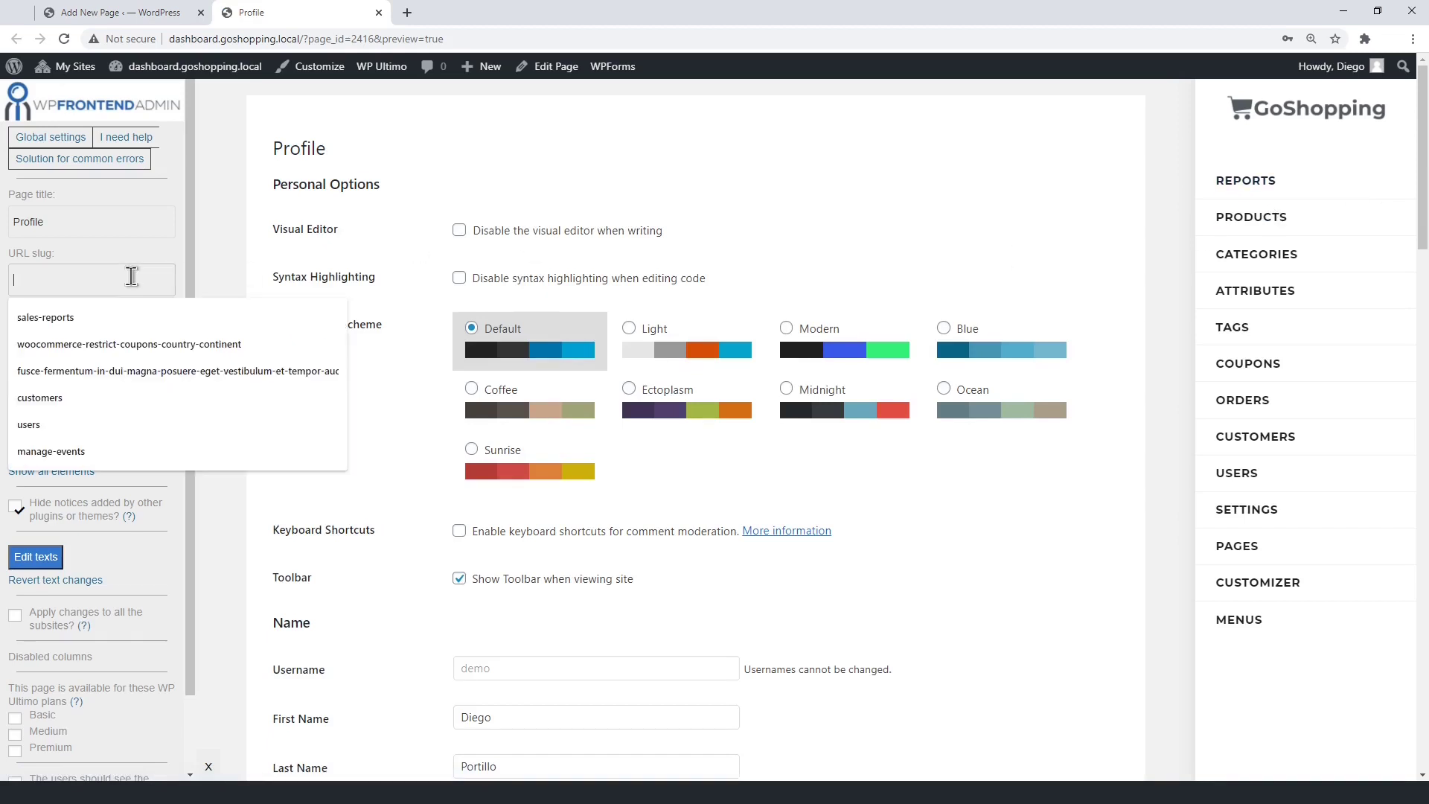
type("profille")
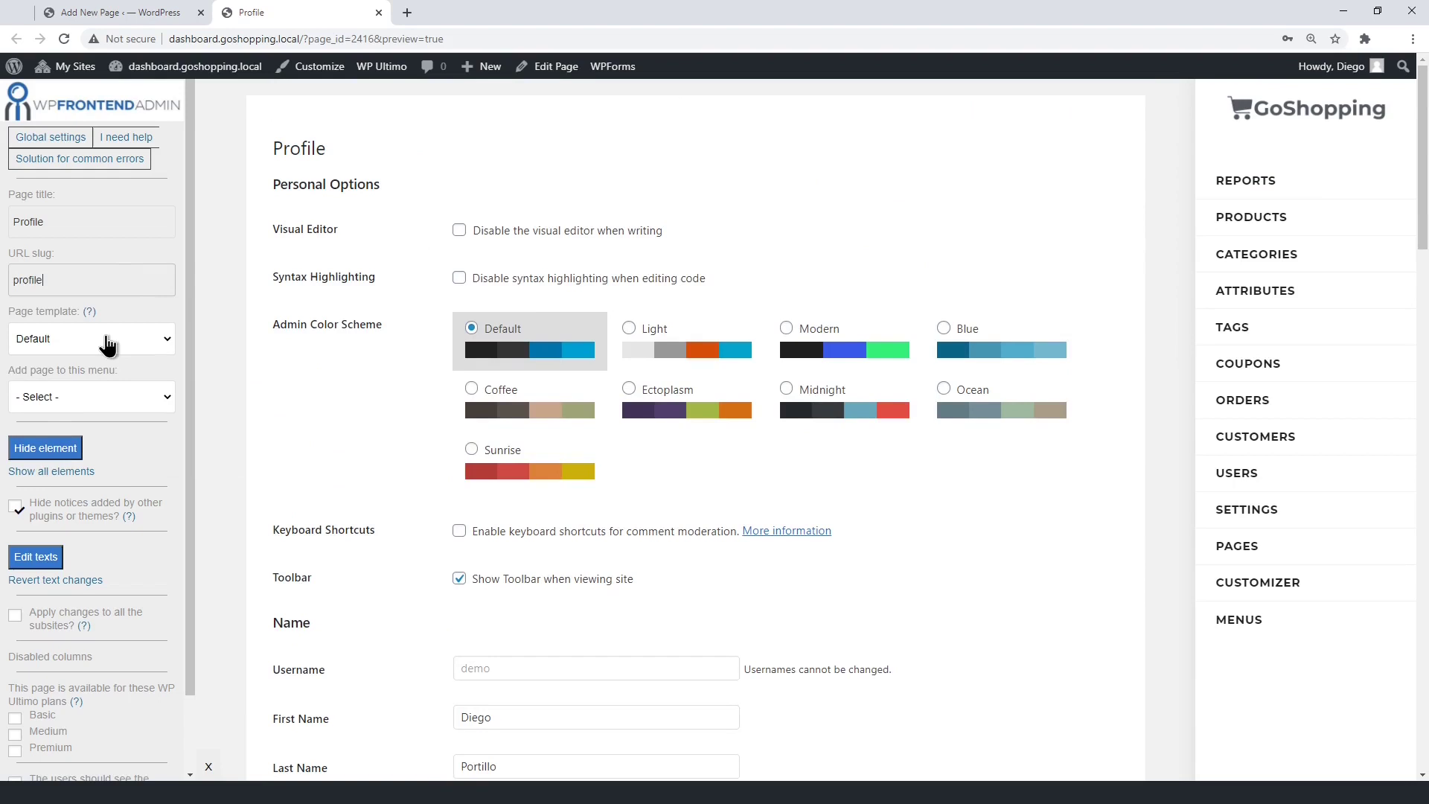
left_click(105, 341)
left_click(108, 400)
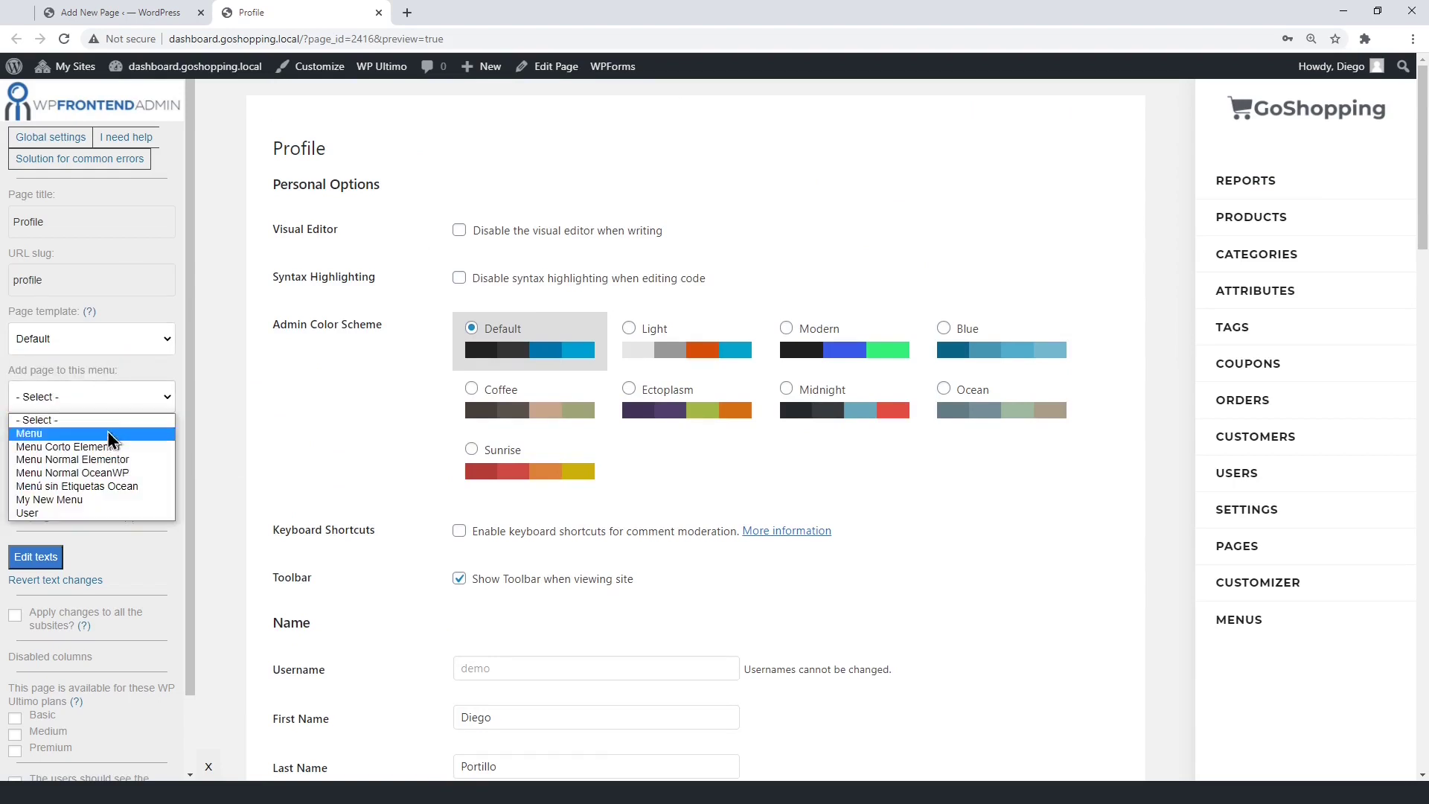
left_click(106, 499)
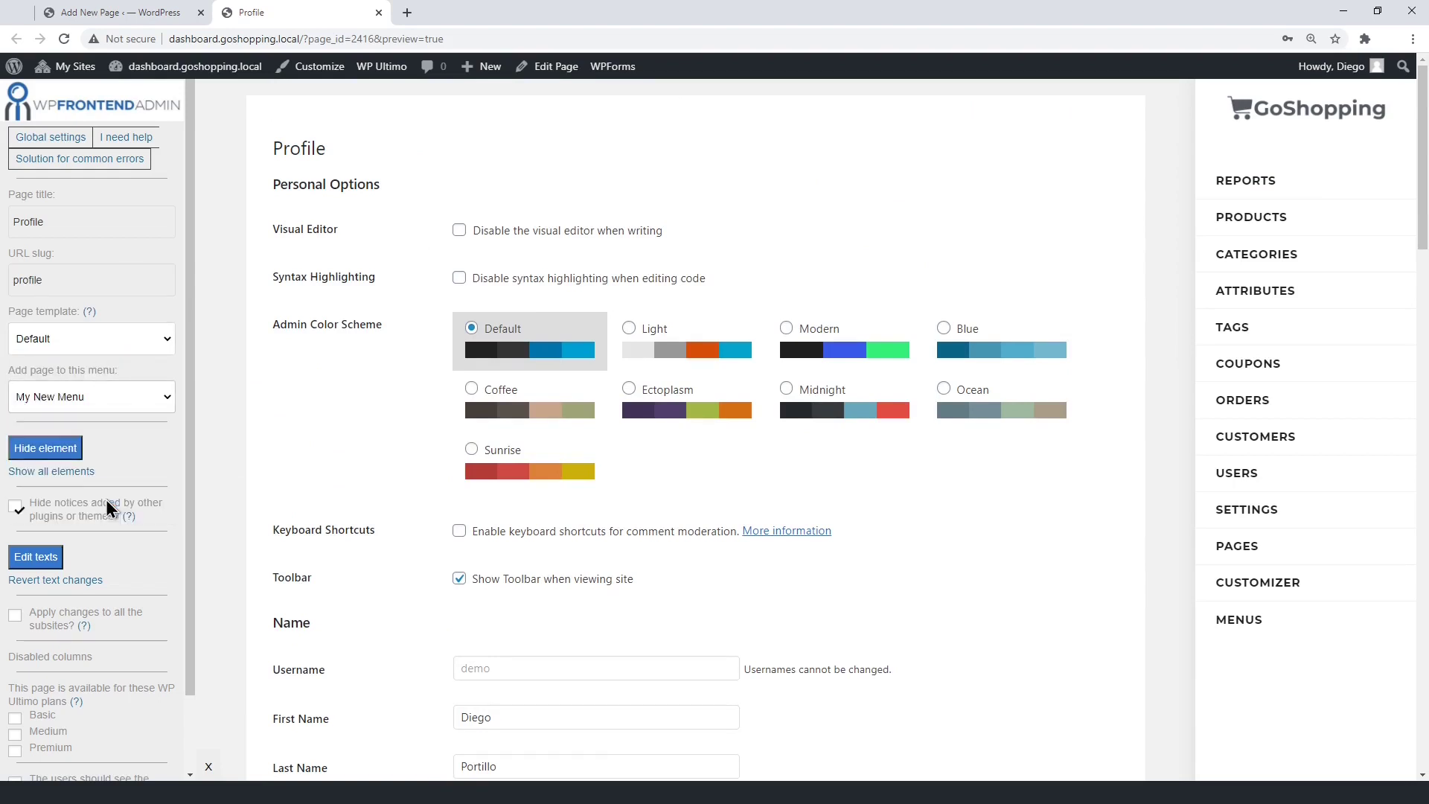
left_click(55, 449)
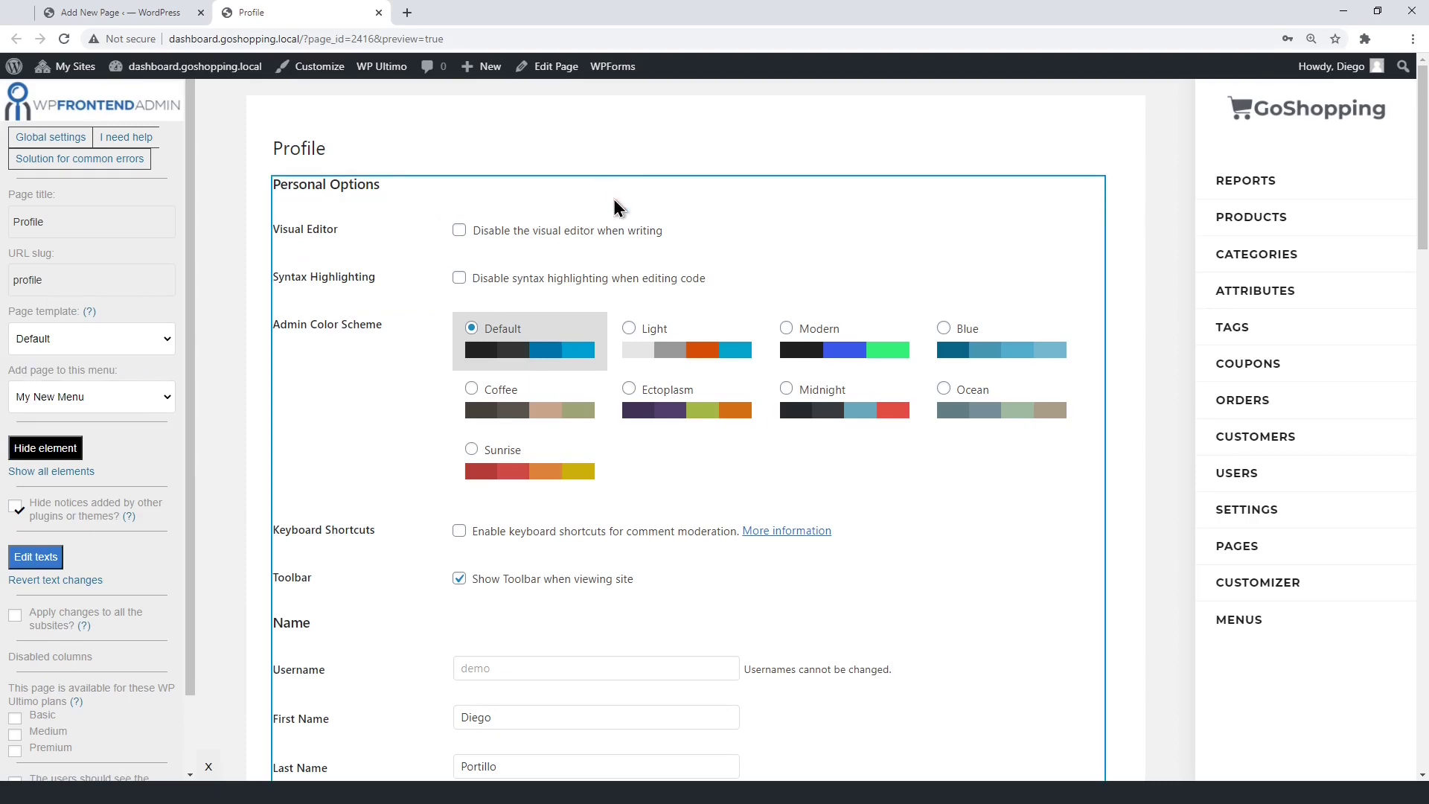
Hide the Personal Options table and the customer billing address form
left_click(566, 216)
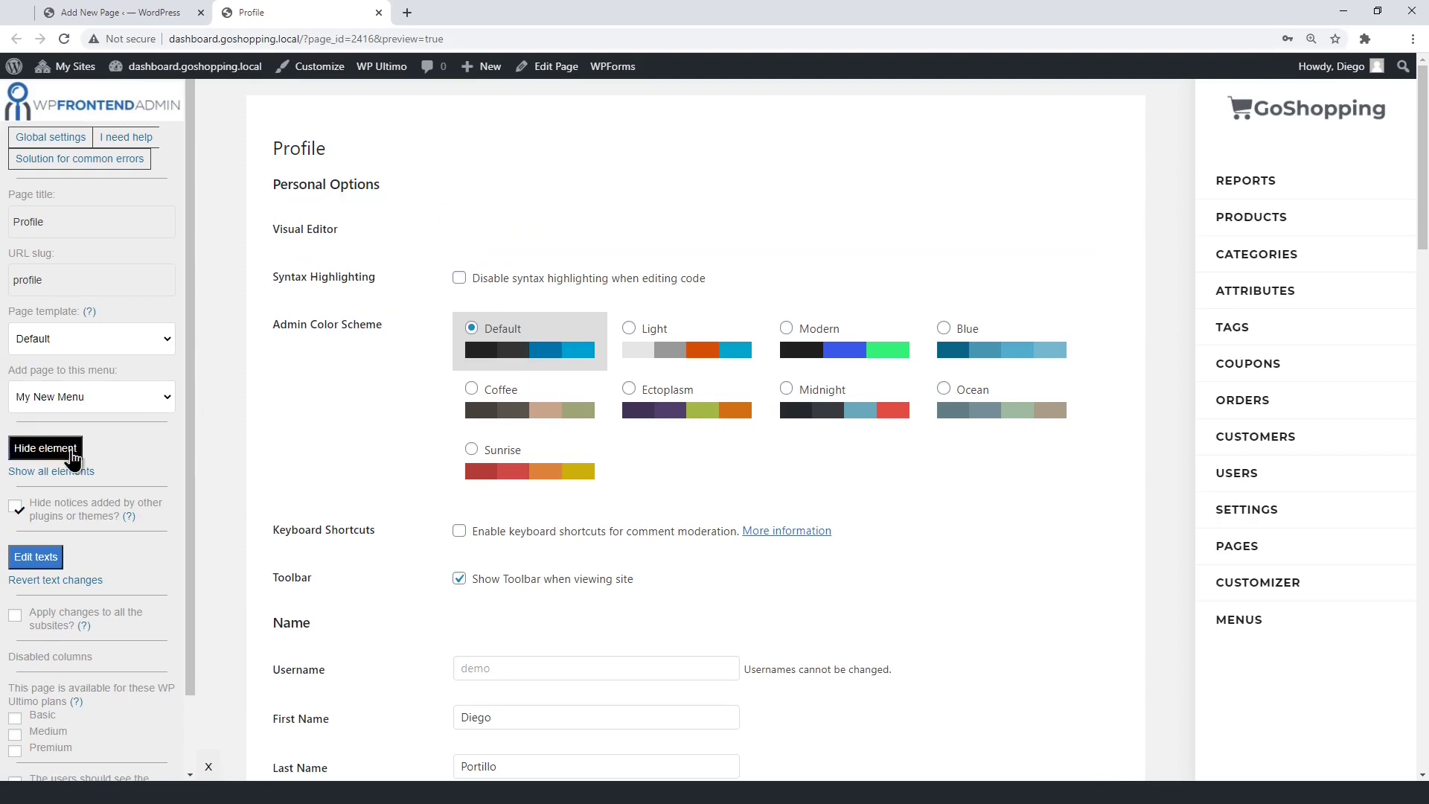
left_click(596, 243)
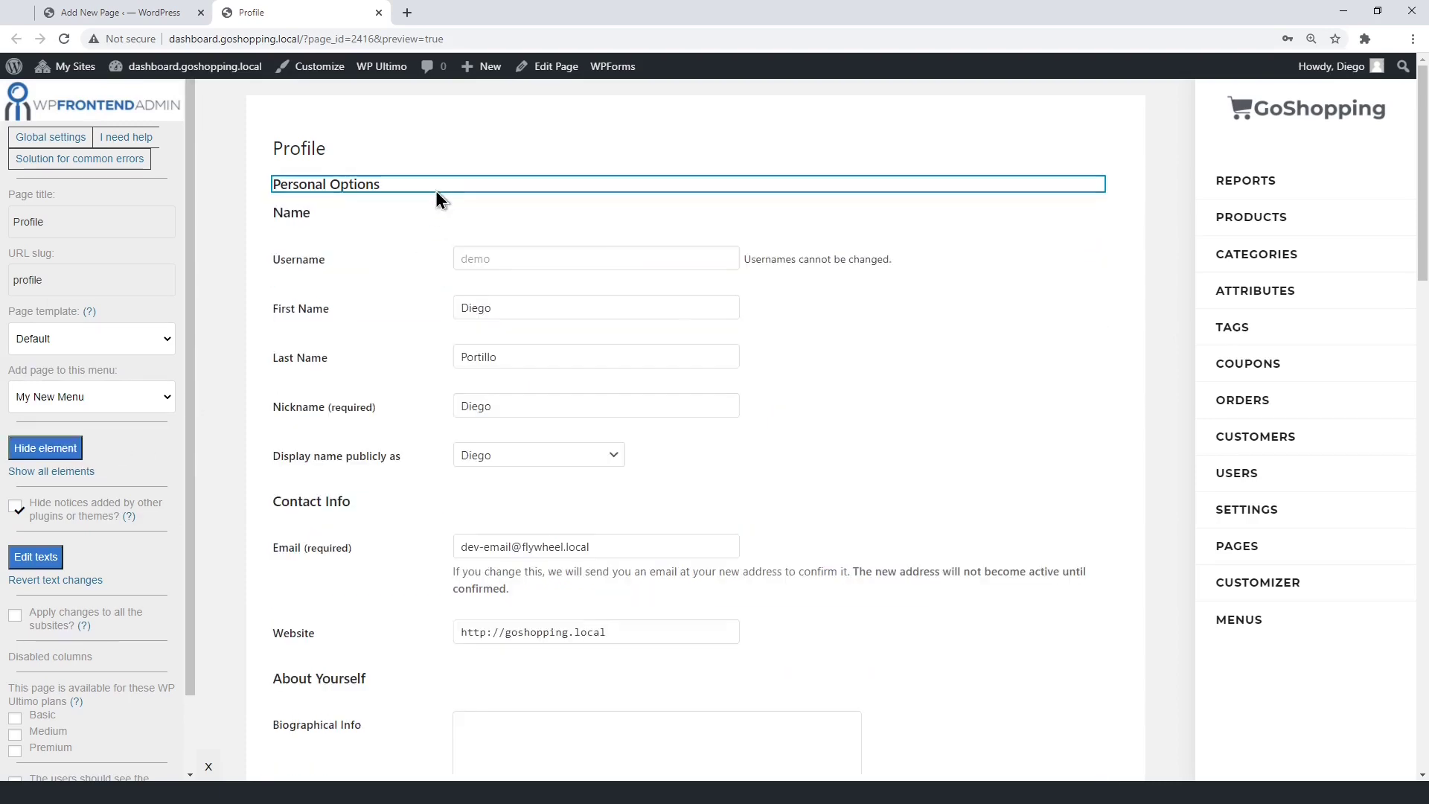
scroll(376, 450, "down", 15)
scroll(376, 448, "down", 2)
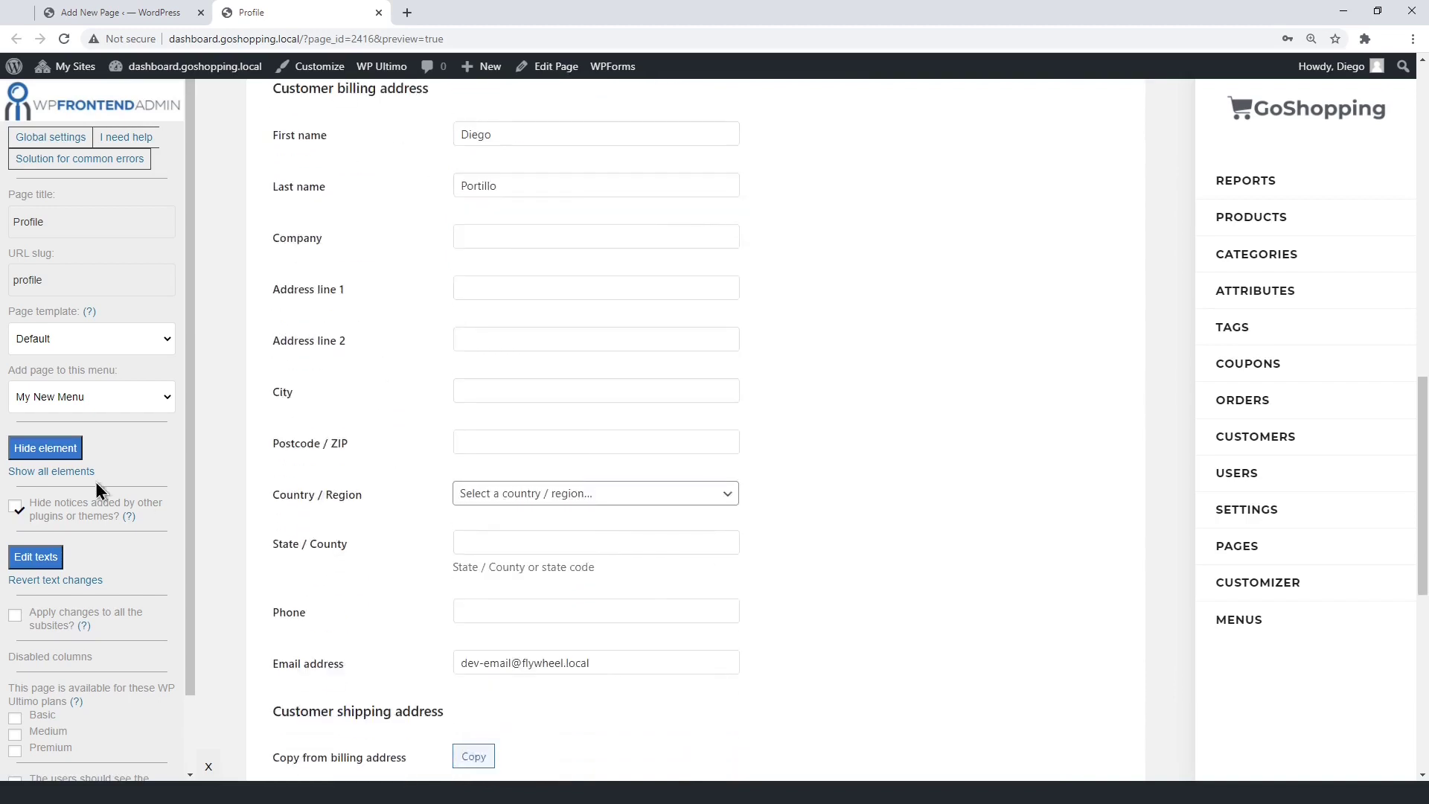
left_click(336, 187)
left_click(50, 448)
left_click(673, 193)
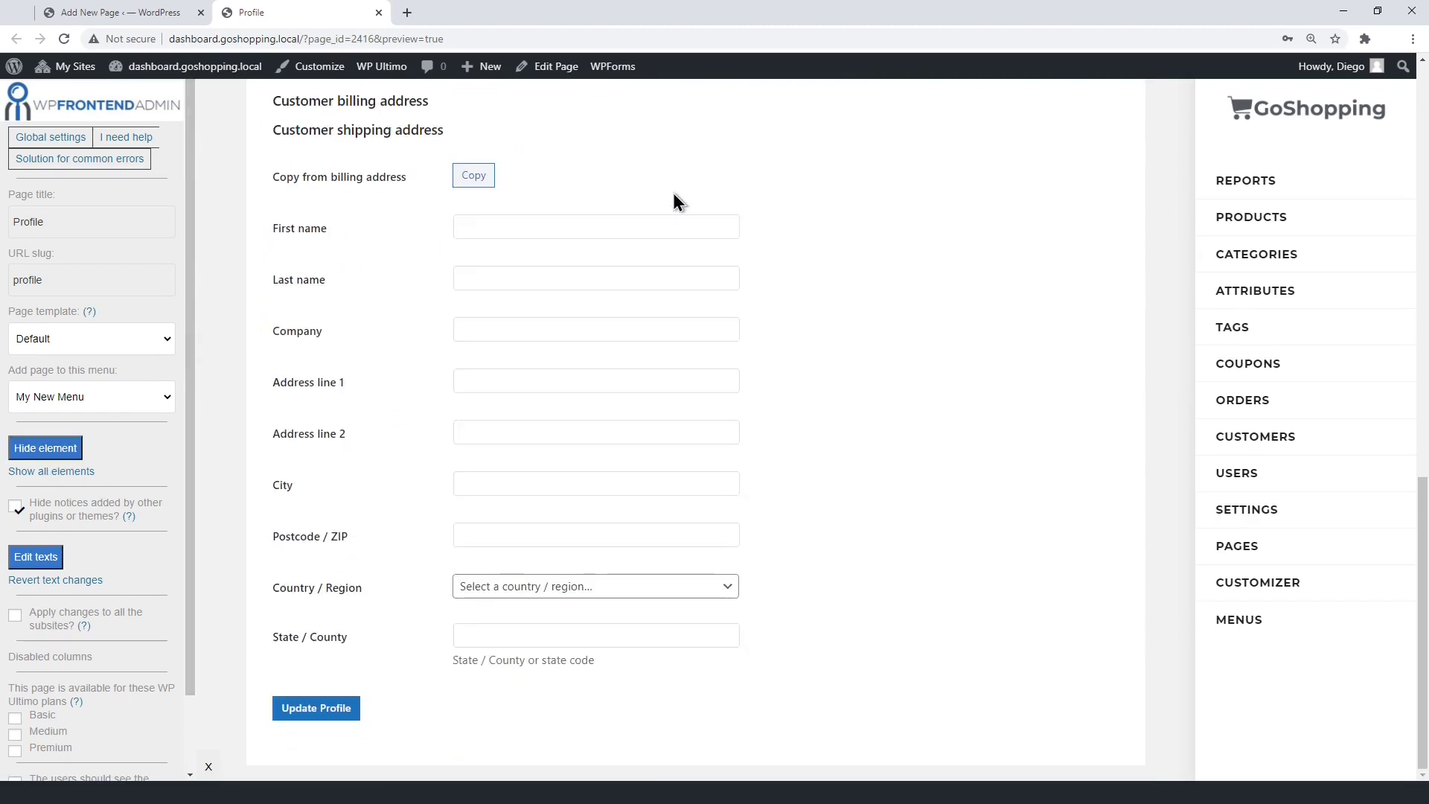
Hide the copy-from-billing row, the shipping address form and both address headings
left_click(67, 450)
left_click(563, 184)
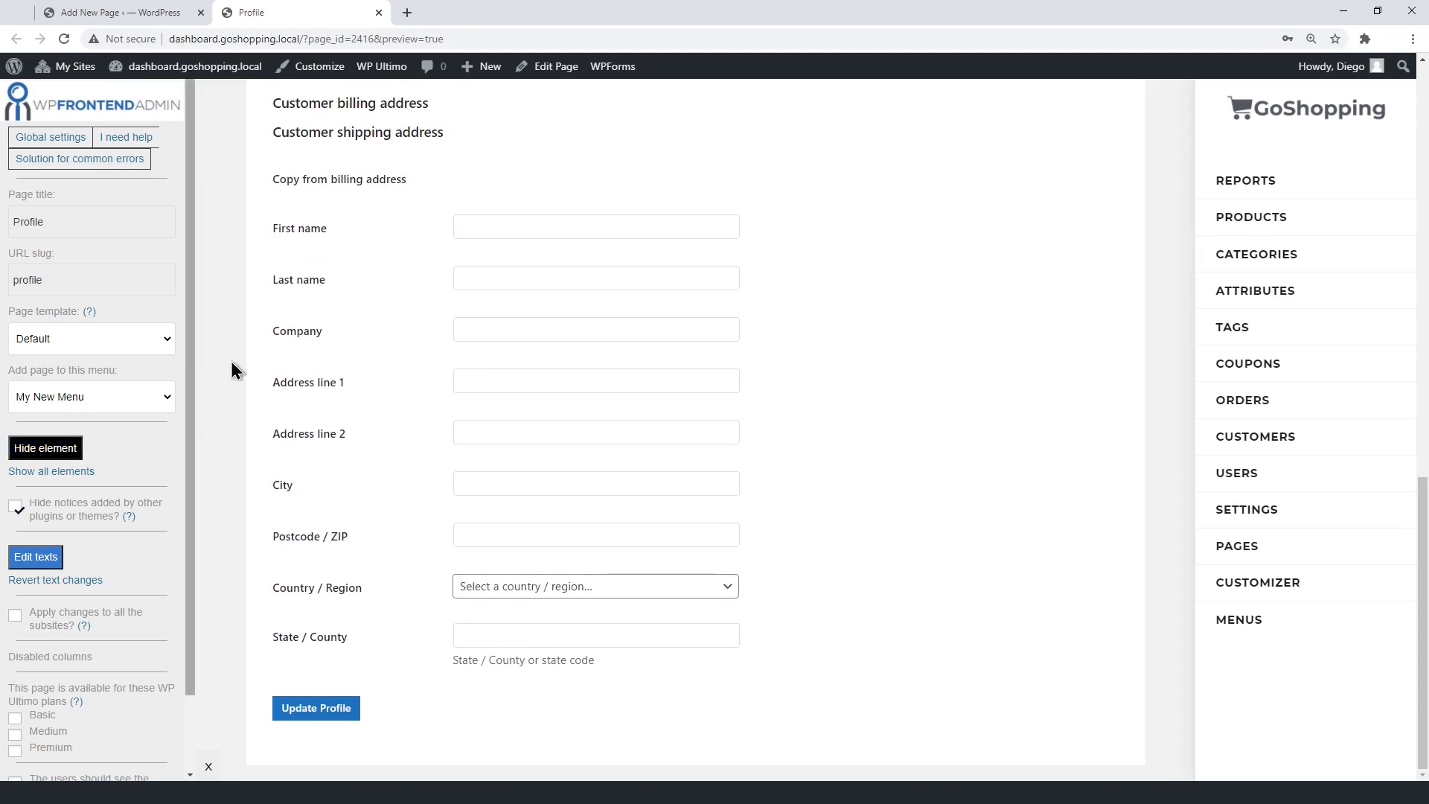
left_click(565, 186)
left_click(51, 448)
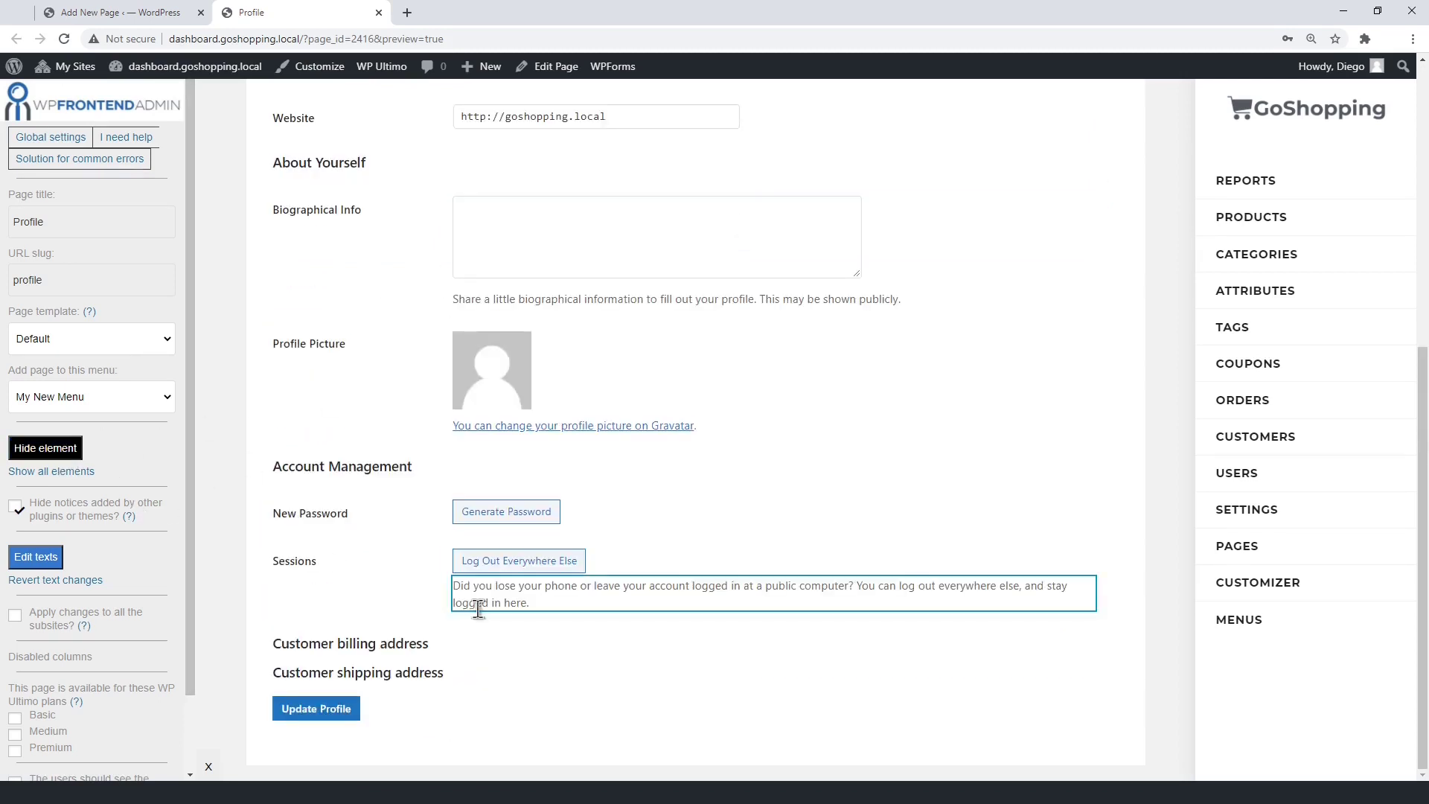
left_click(514, 644)
left_click(70, 449)
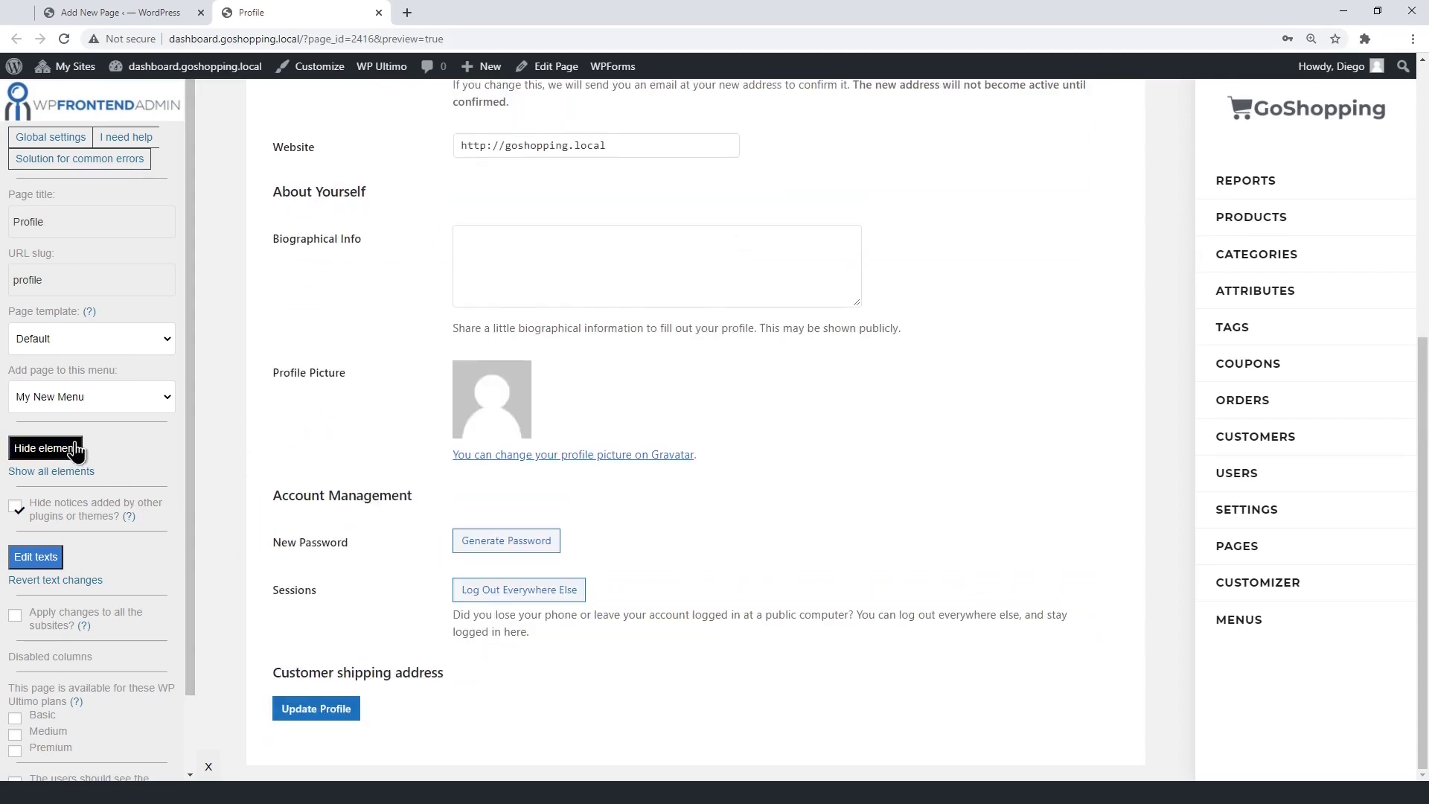
left_click(497, 676)
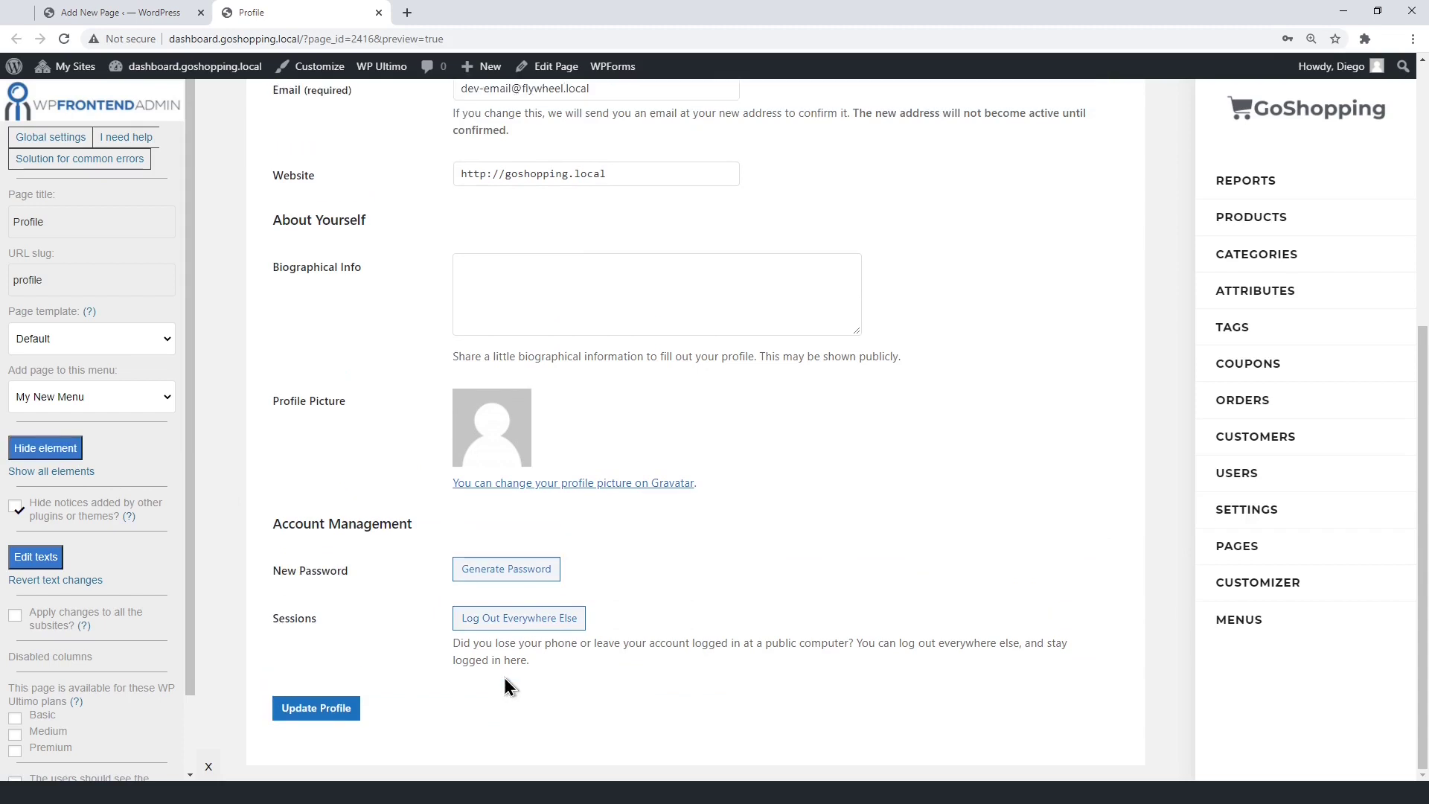
scroll(349, 562, "up", 1)
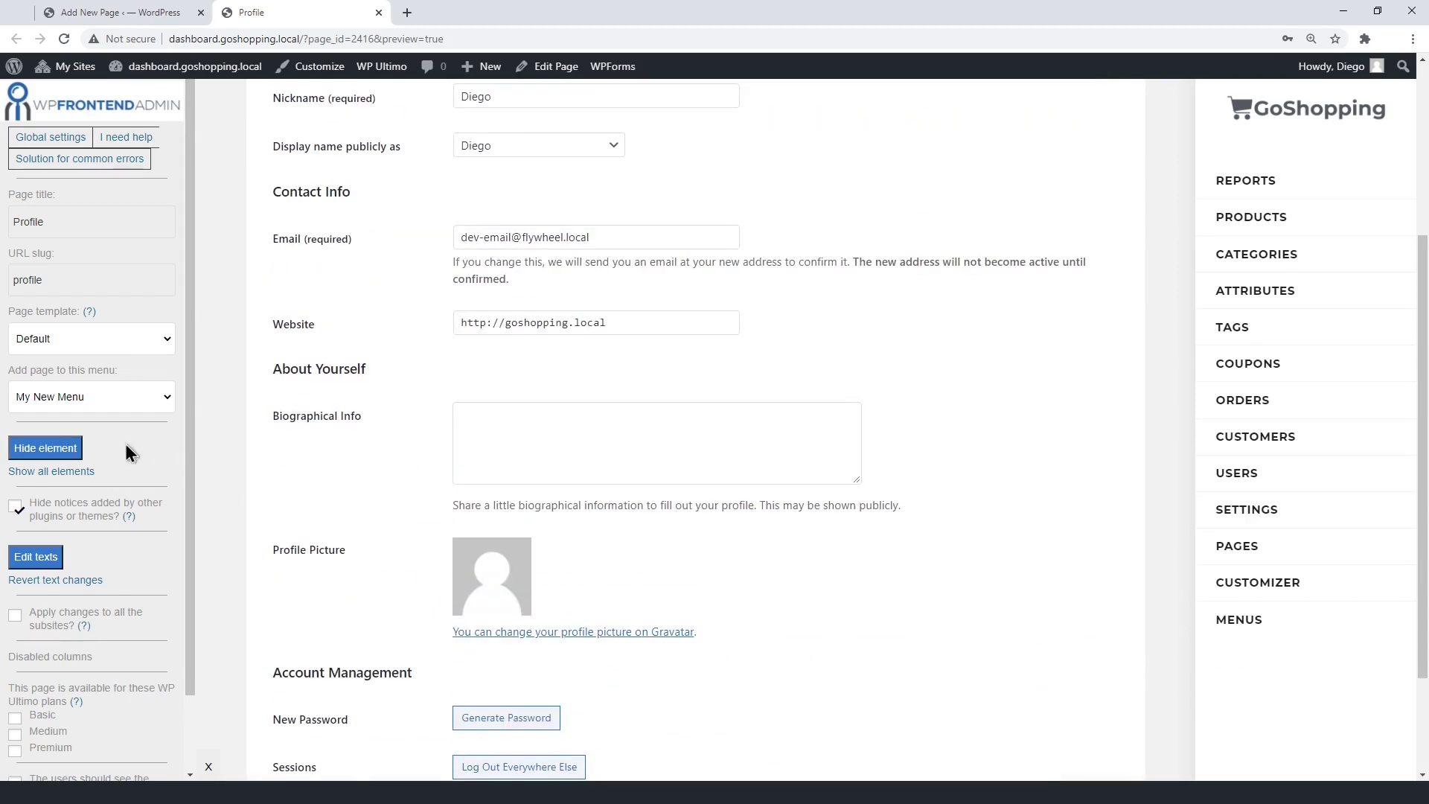
Hide the Profile Picture, Biographical Info and About Yourself sections
left_click(70, 449)
left_click(536, 553)
left_click(70, 449)
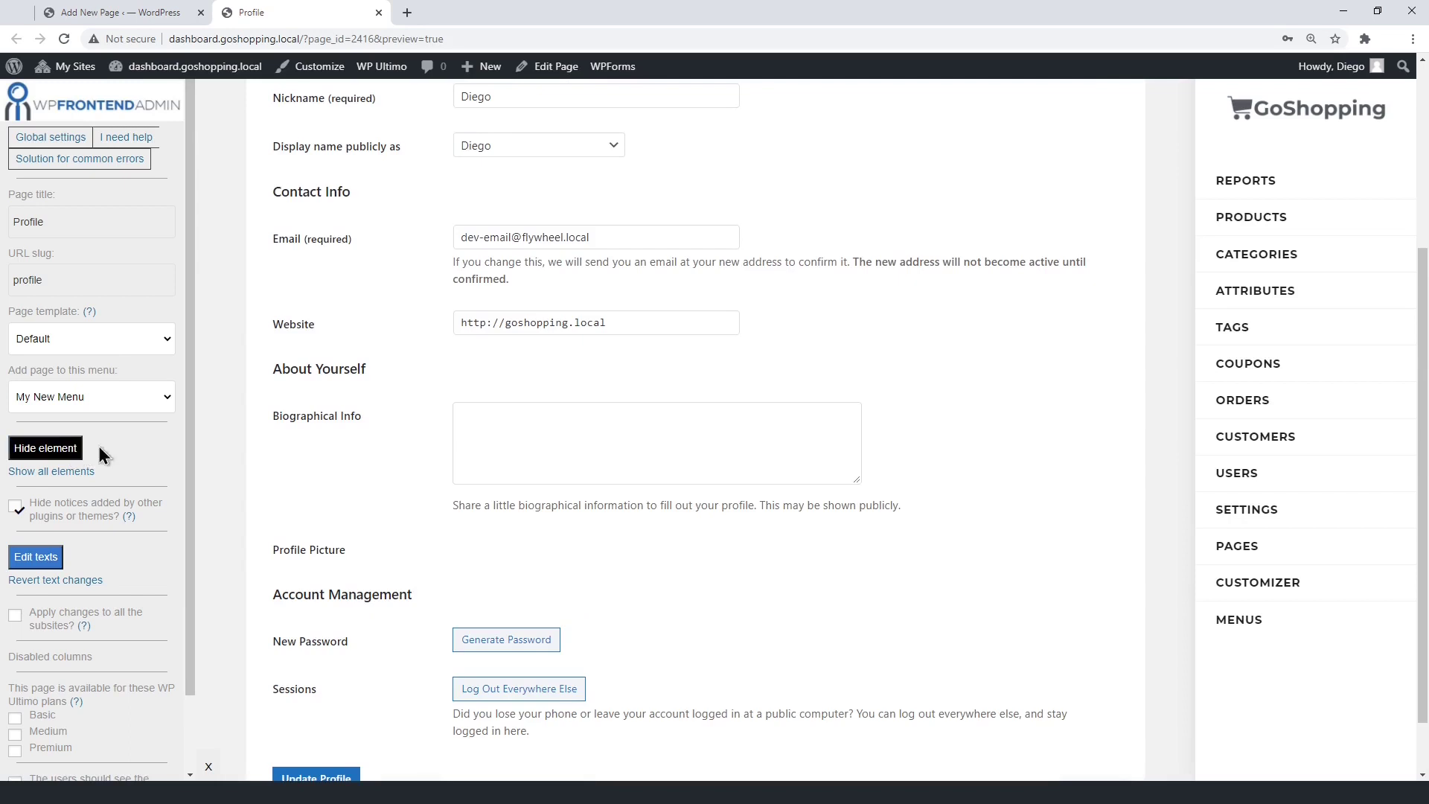
left_click(608, 542)
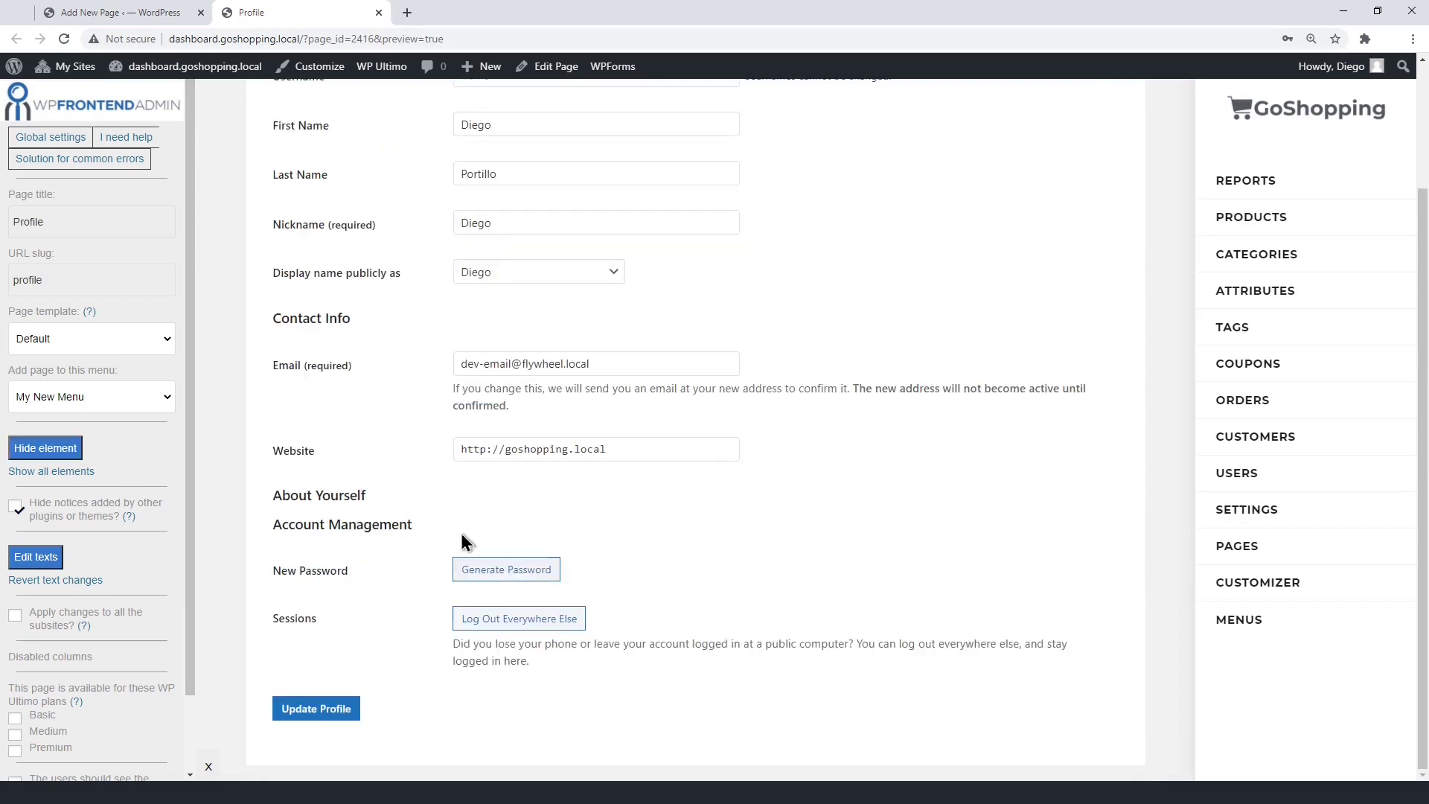
left_click(65, 451)
left_click(450, 498)
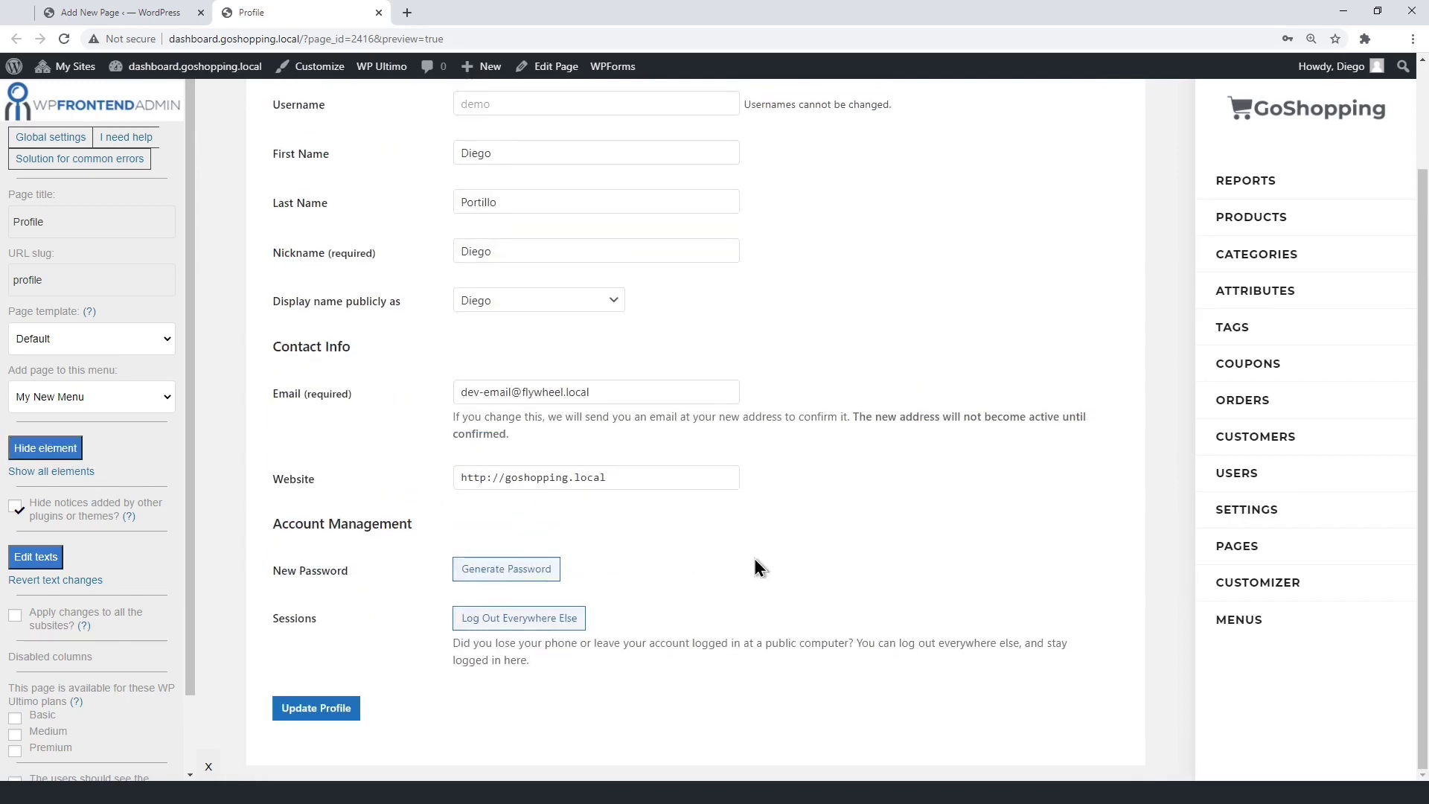
scroll(796, 510, "up", 2)
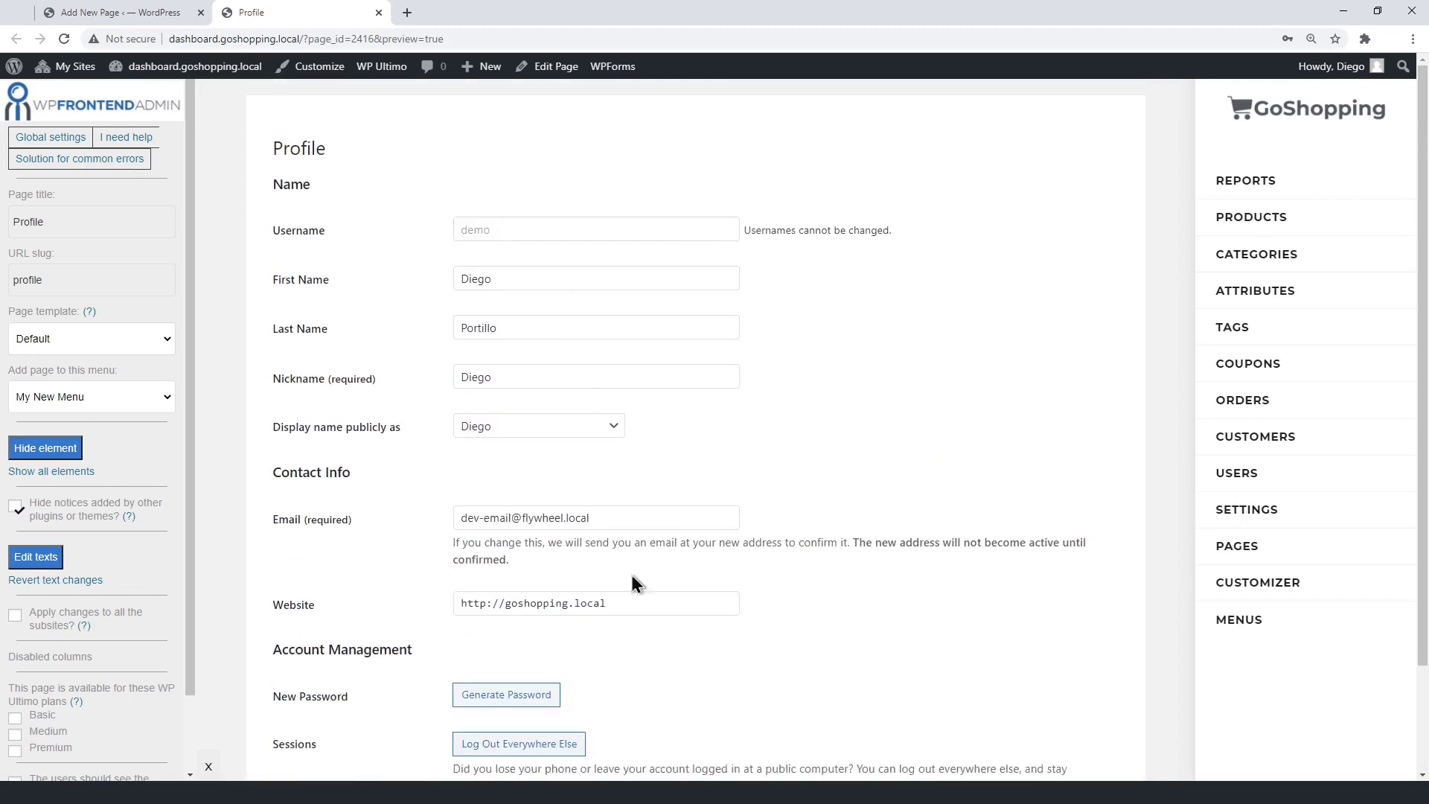
scroll(667, 641, "down", 2)
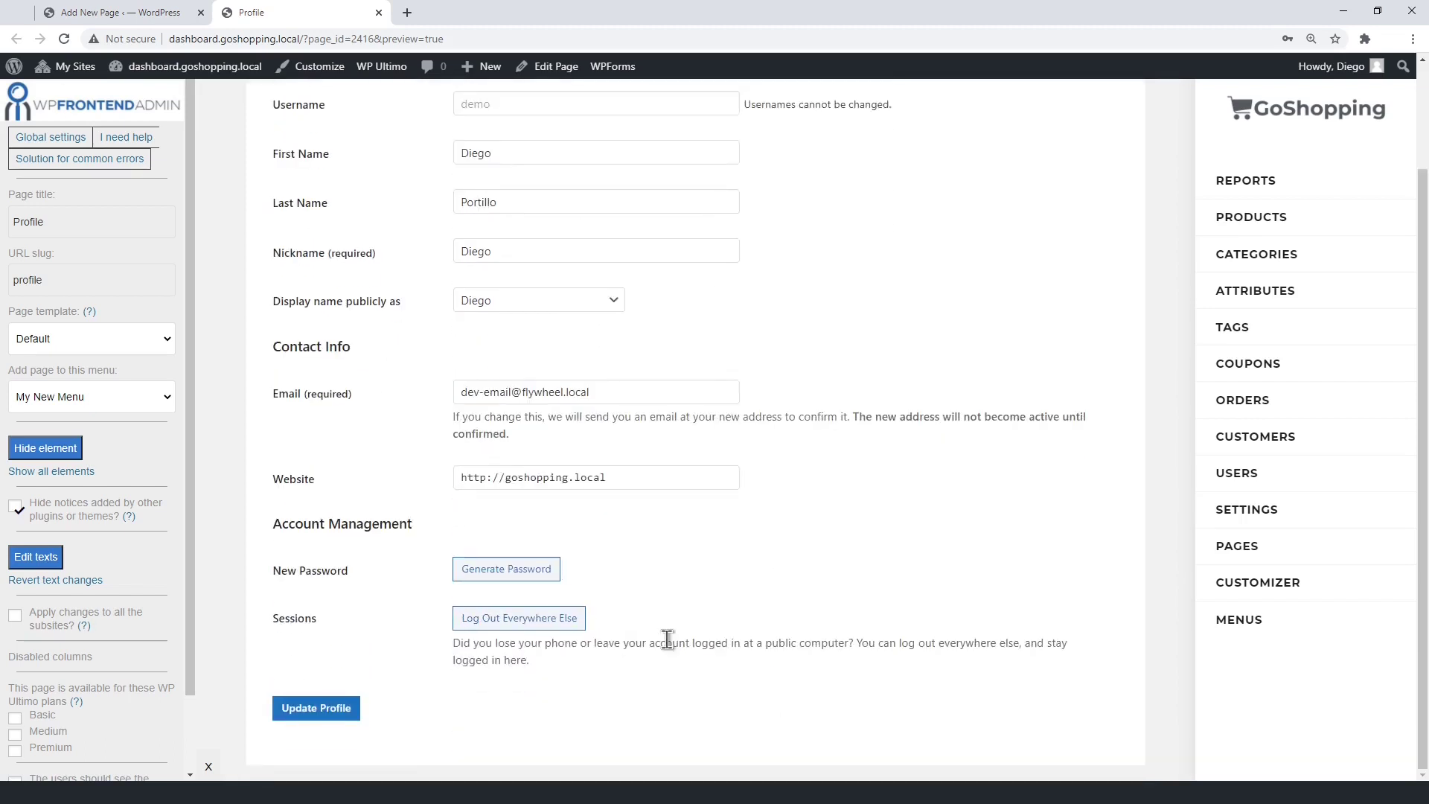
scroll(171, 590, "down", 2)
Uncheck the Basic, Medium and Premium plans, save the page settings, and confirm the alert
left_click(15, 651)
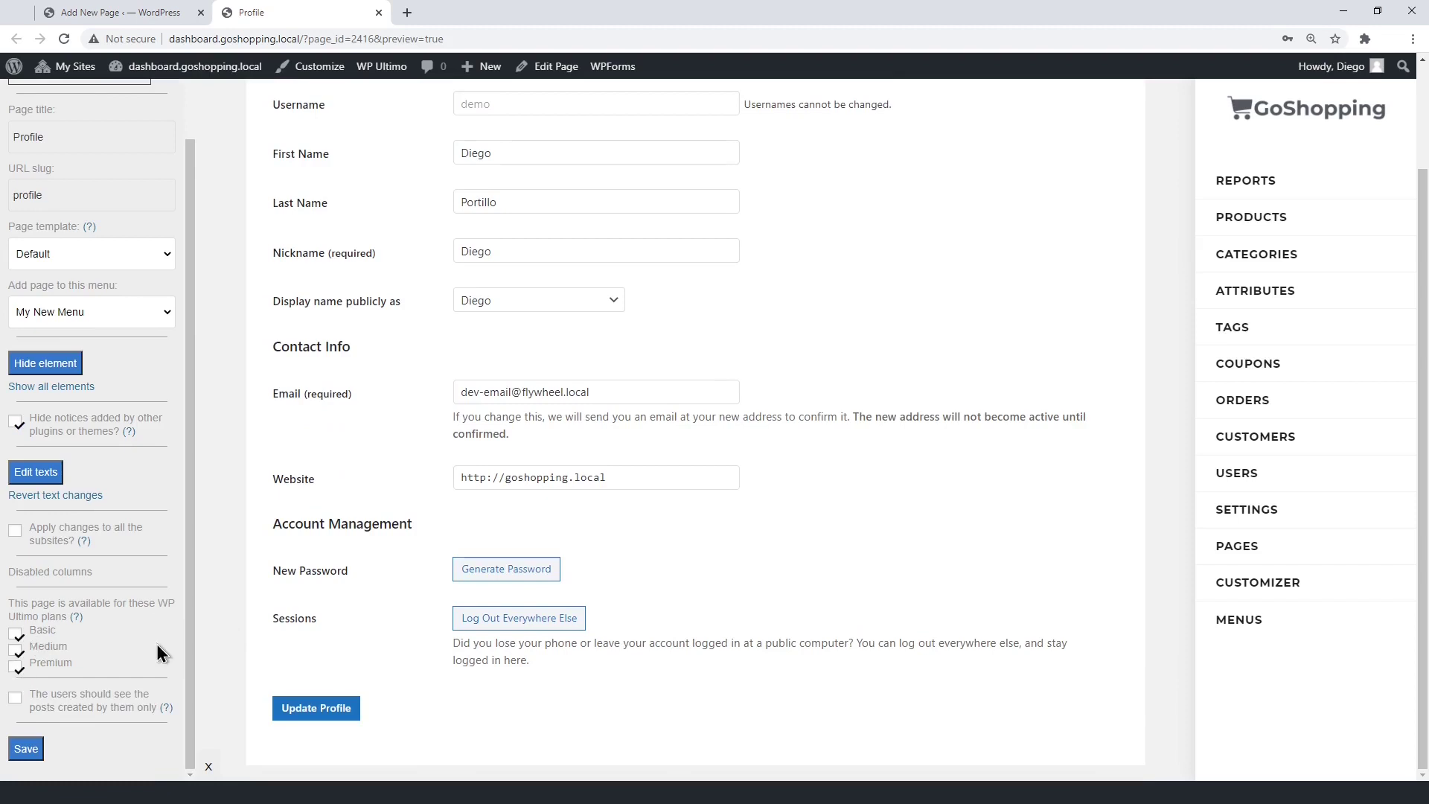
left_click(15, 650)
left_click(14, 667)
left_click(30, 745)
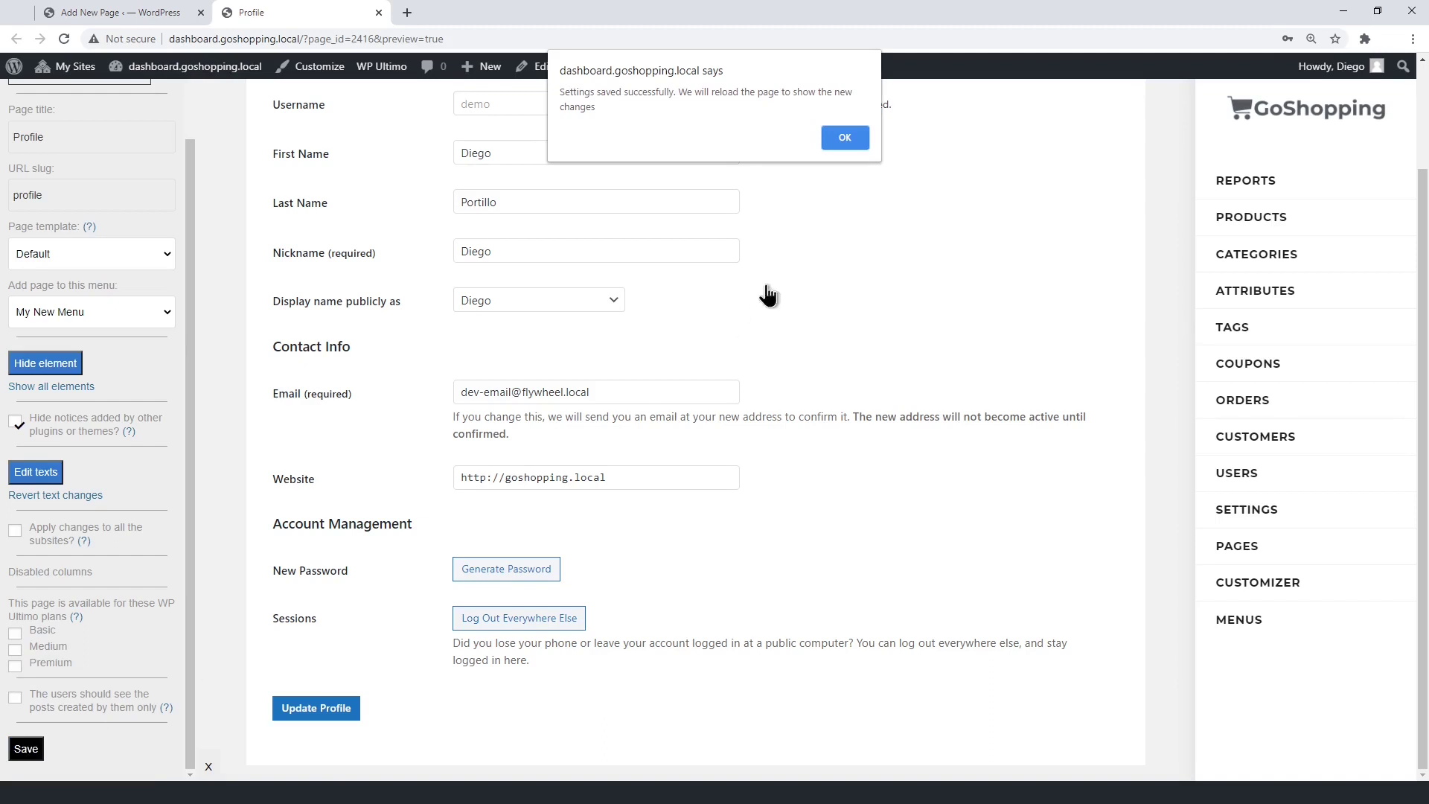
left_click(846, 140)
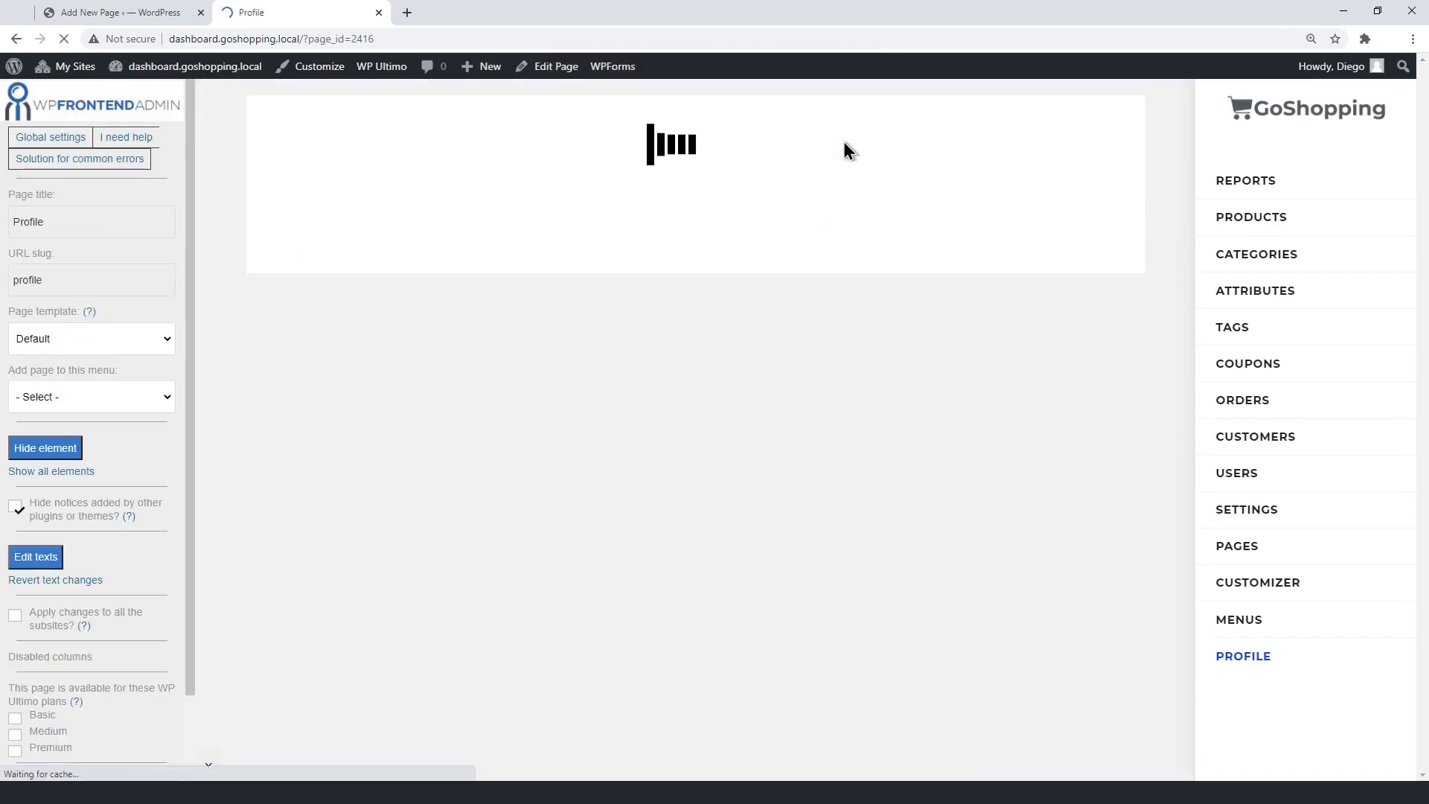